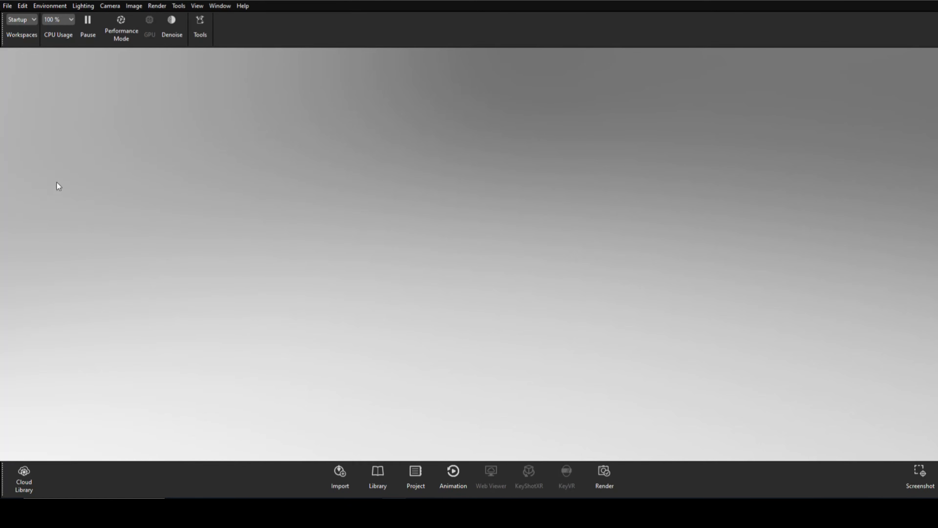
# - Show the materials library and the project's scene tree in the workspace
pyautogui.click(218, 6)
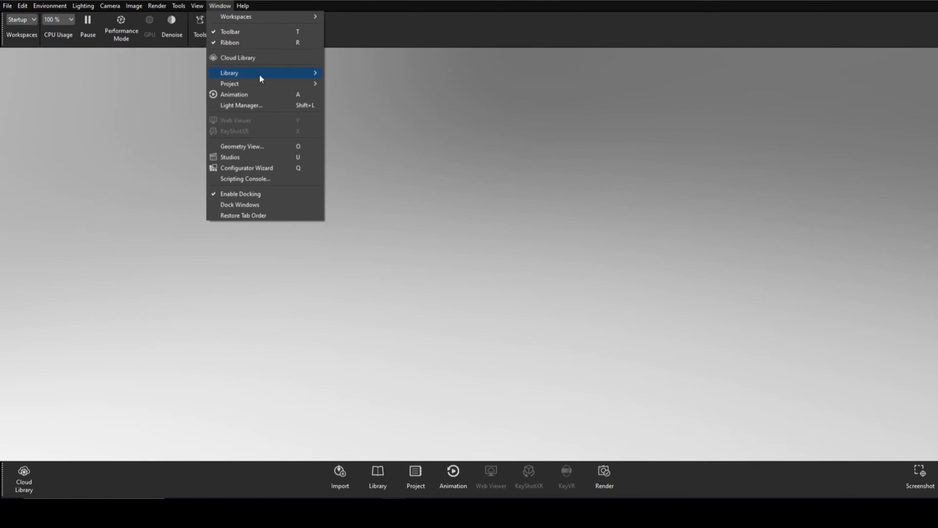
pyautogui.moveTo(259, 74)
pyautogui.click(349, 72)
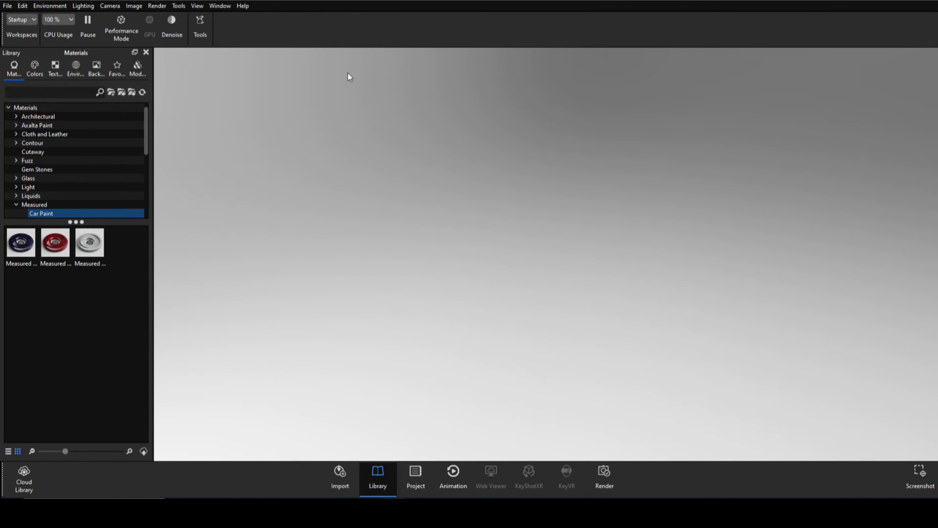
pyautogui.click(220, 7)
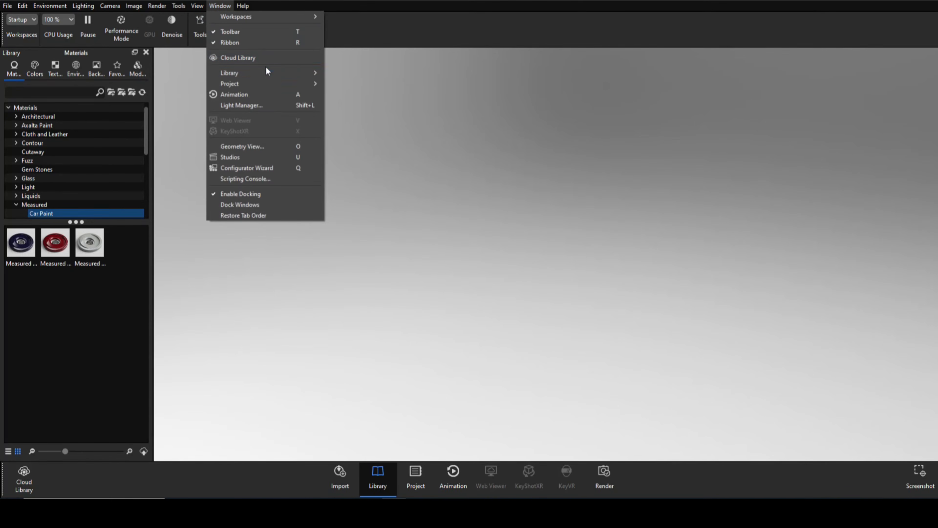
pyautogui.moveTo(268, 82)
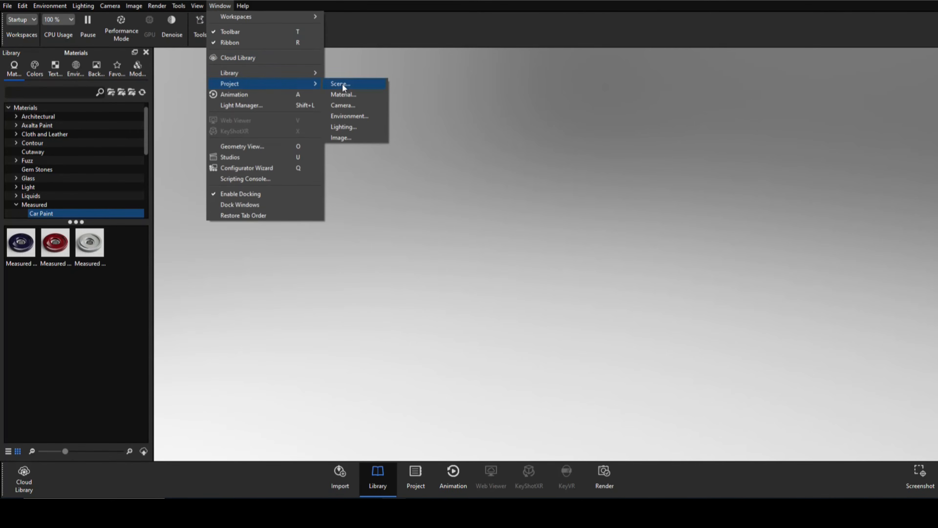
pyautogui.click(361, 86)
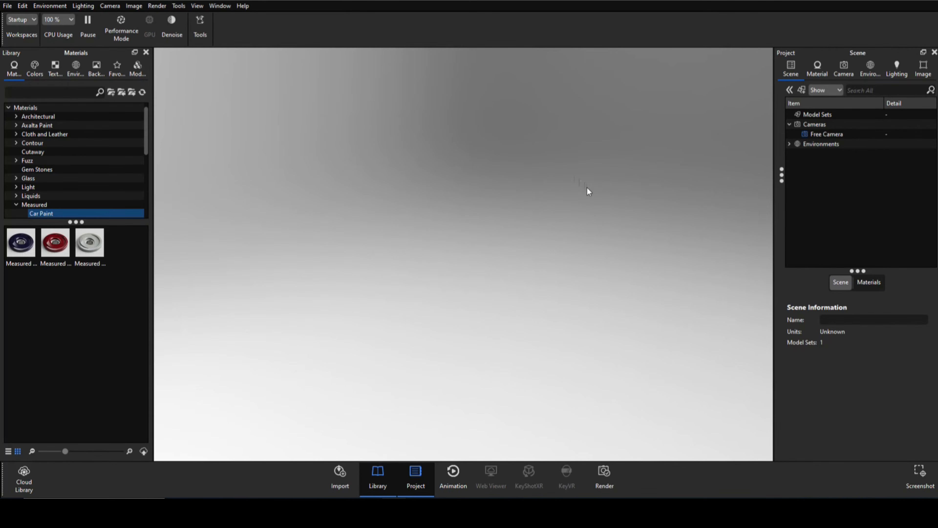
# - Import the FlyerOBJ model from the Desktop into the Default model set
pyautogui.click(8, 6)
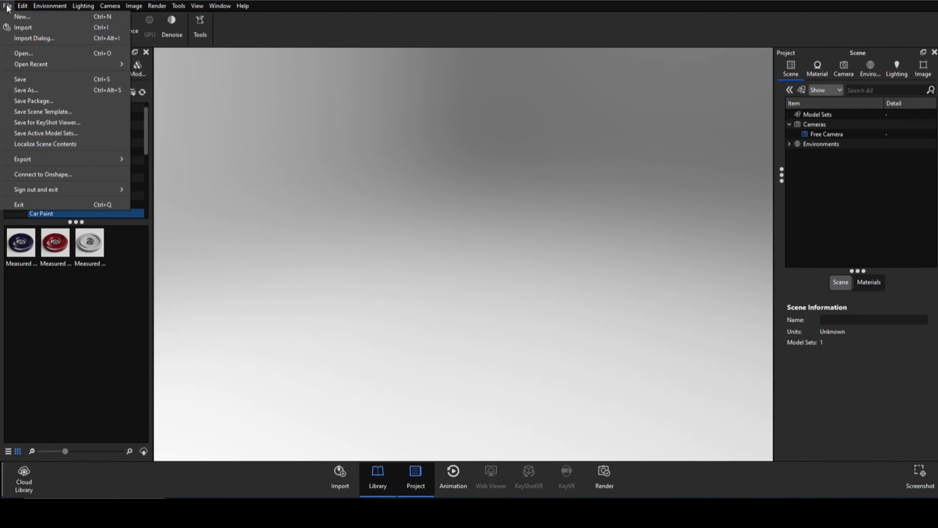
pyautogui.click(33, 28)
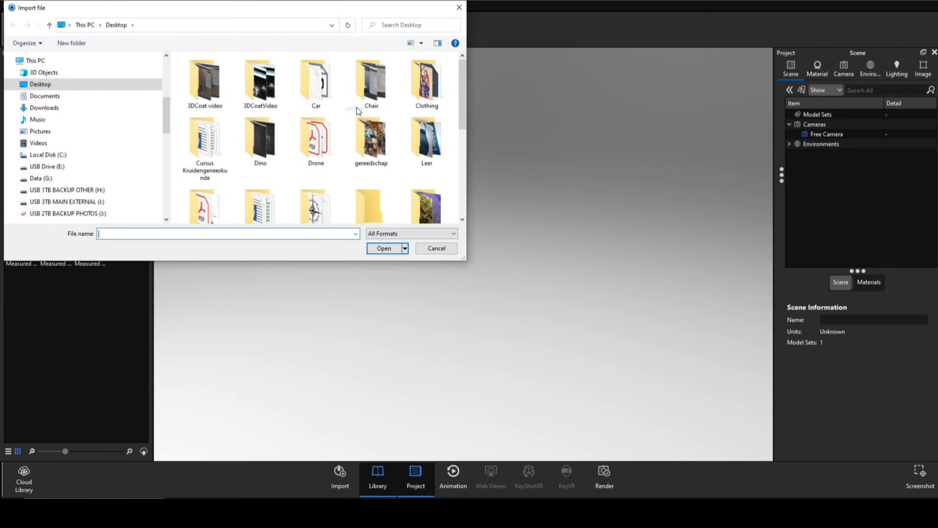
pyautogui.moveTo(460, 101); pyautogui.dragTo(462, 213)
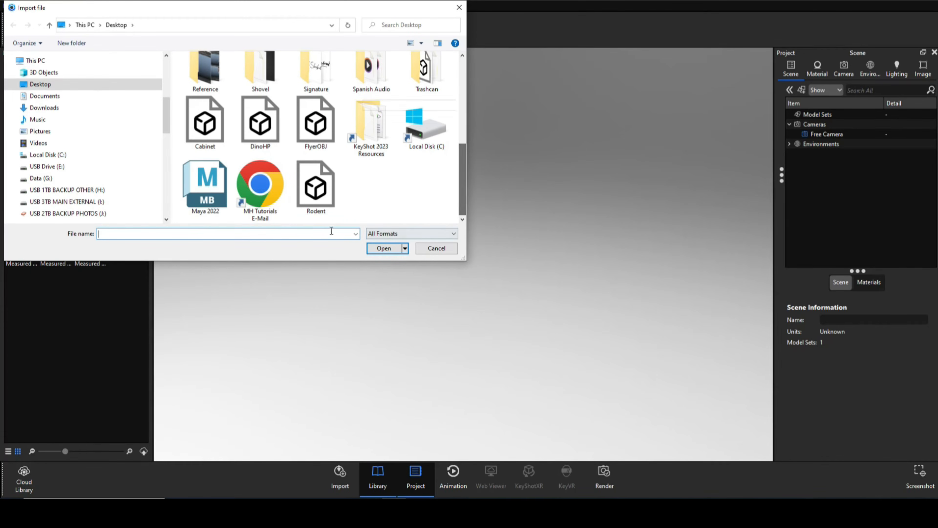
pyautogui.click(310, 129)
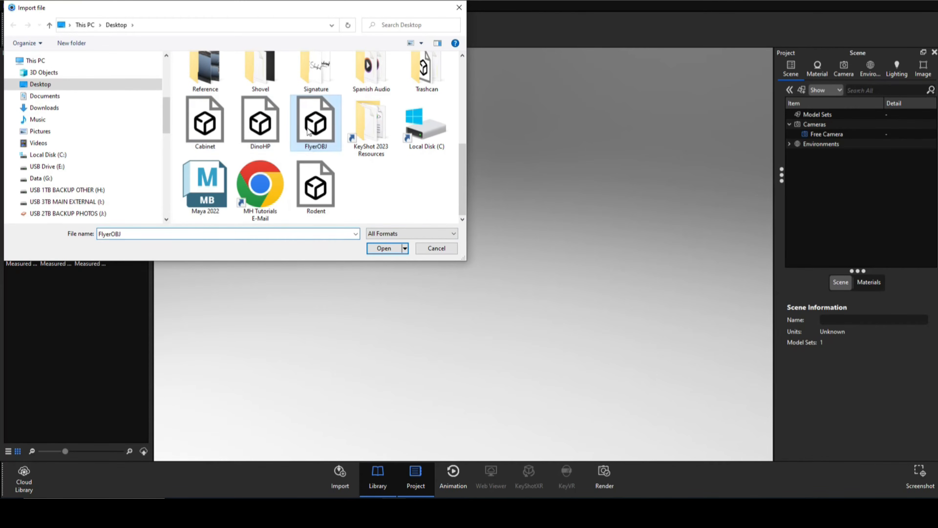
pyautogui.click(386, 253)
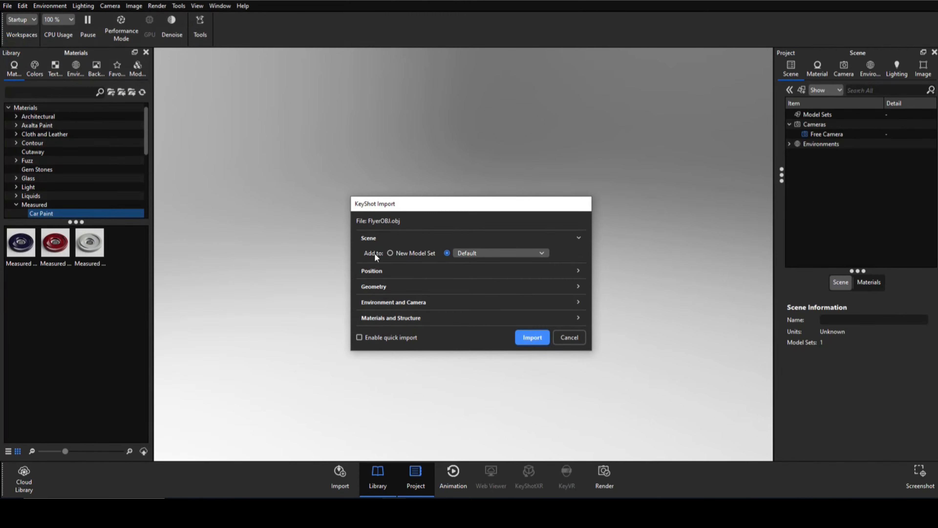
pyautogui.click(533, 338)
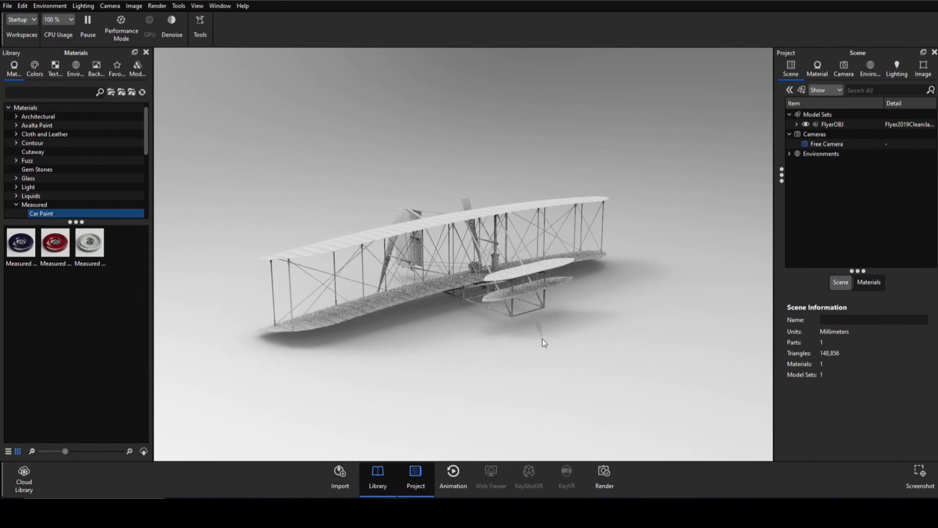
# - Raise the FlyerOBJ aircraft off the ground by about 9.85 mm along Y with the Move tool
pyautogui.moveTo(512, 349); pyautogui.dragTo(237, 345)
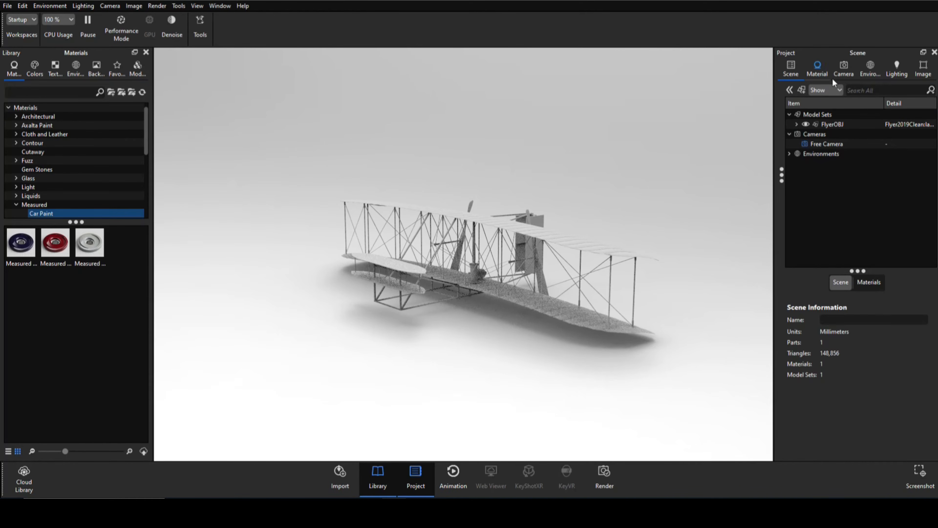
pyautogui.click(848, 127)
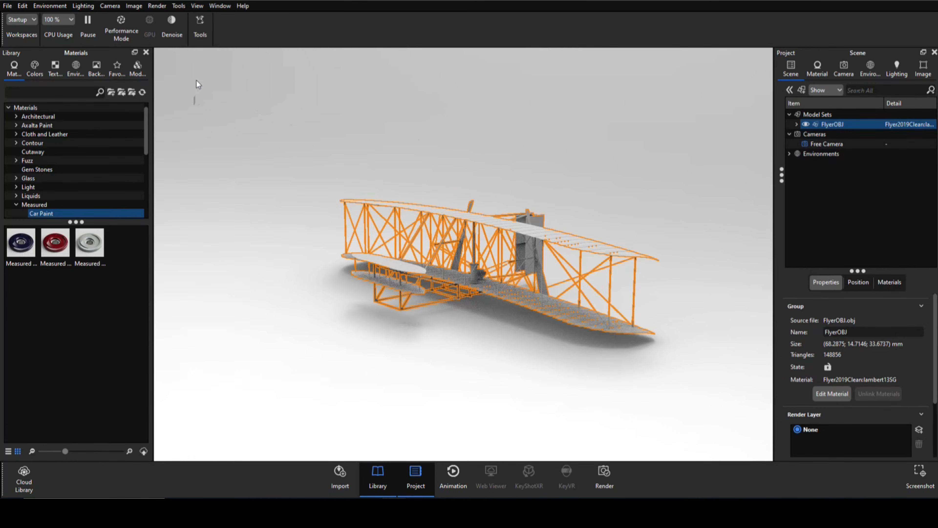
pyautogui.click(179, 6)
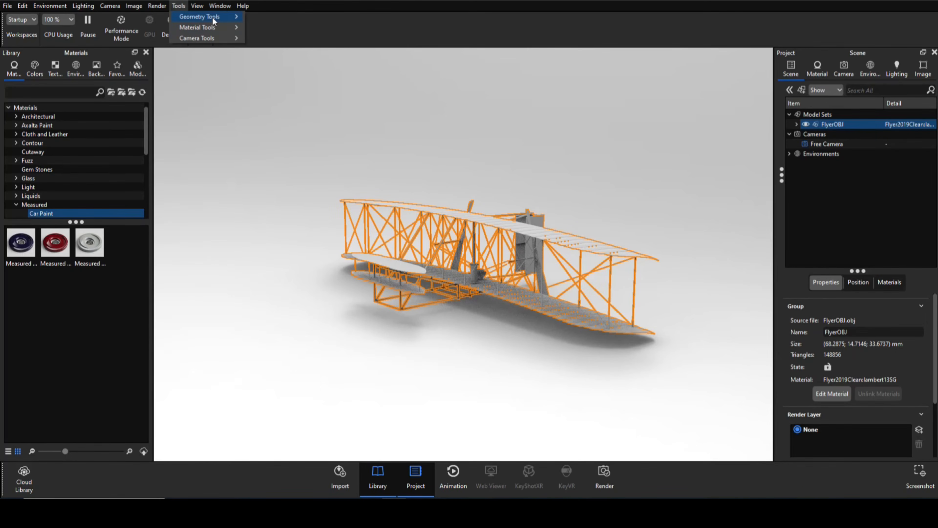
pyautogui.moveTo(214, 19)
pyautogui.click(289, 22)
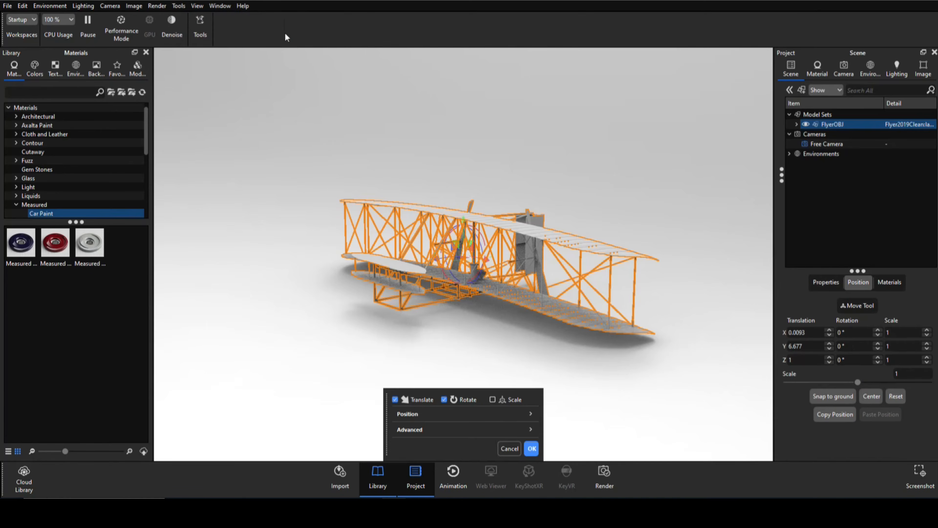
pyautogui.moveTo(464, 220); pyautogui.dragTo(463, 160)
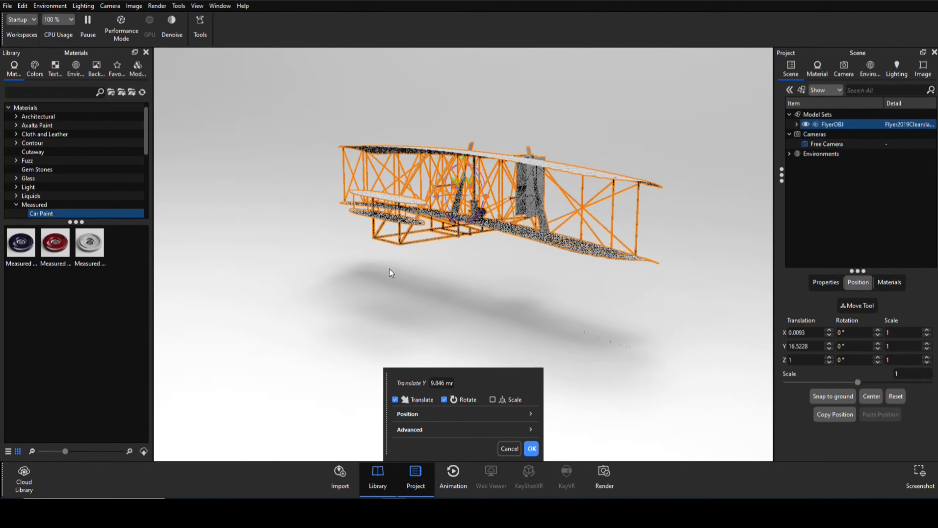
# - Try occlusion ground shadows under the aircraft and switch them off again
pyautogui.click(60, 6)
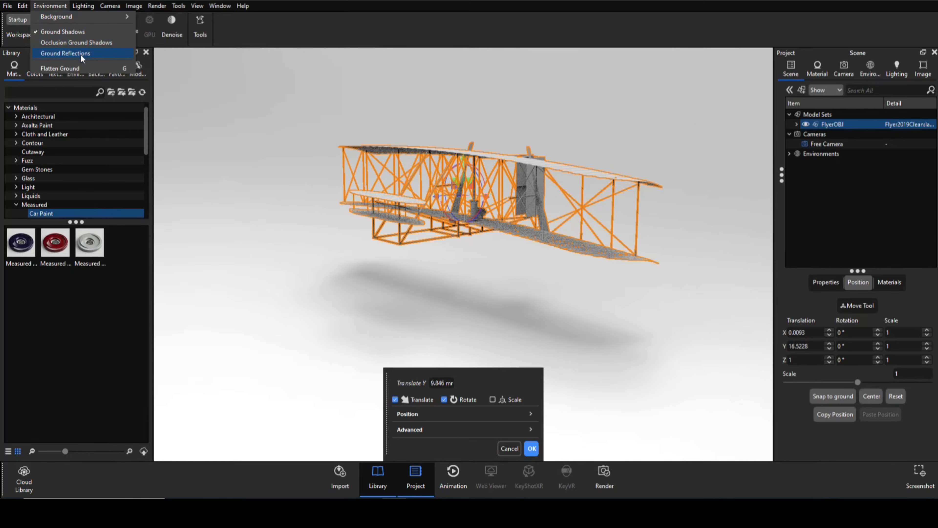
pyautogui.click(95, 43)
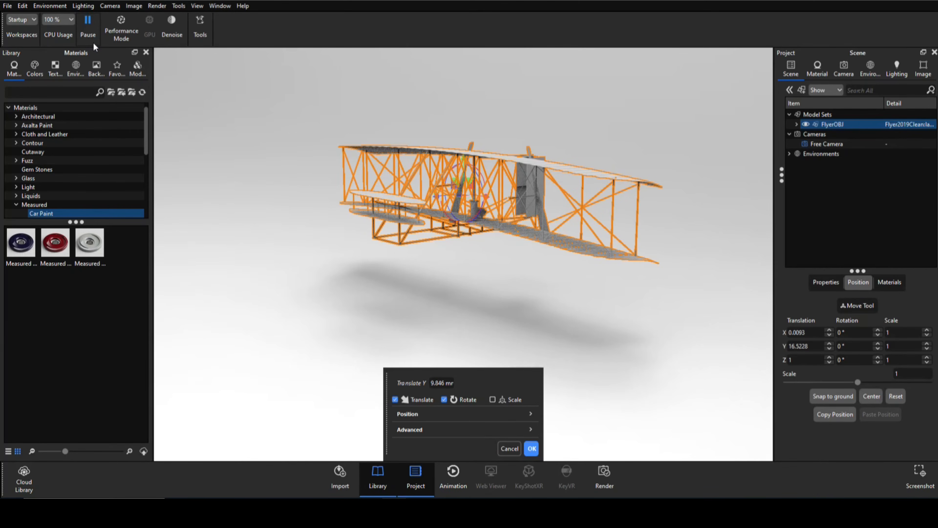
pyautogui.click(50, 6)
pyautogui.click(63, 44)
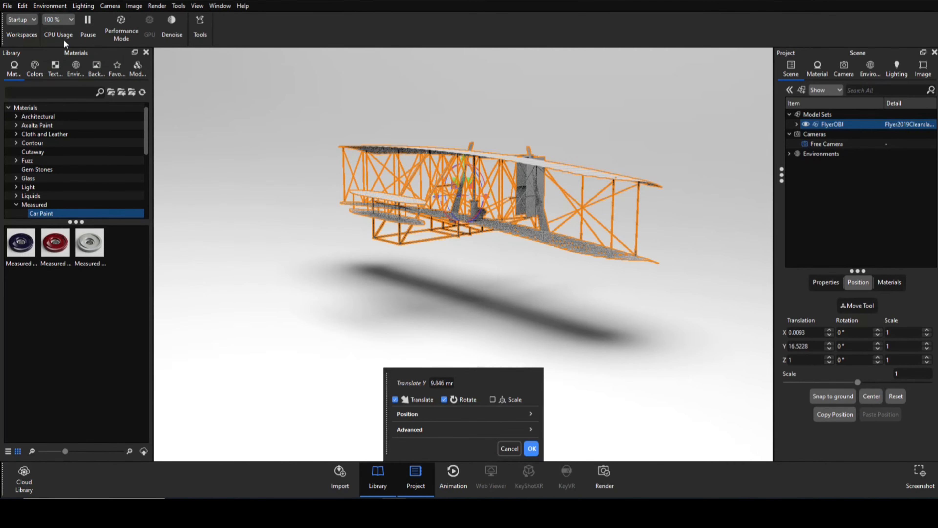
# - Try ground reflections in the environment and switch them off again
pyautogui.click(56, 5)
pyautogui.click(78, 56)
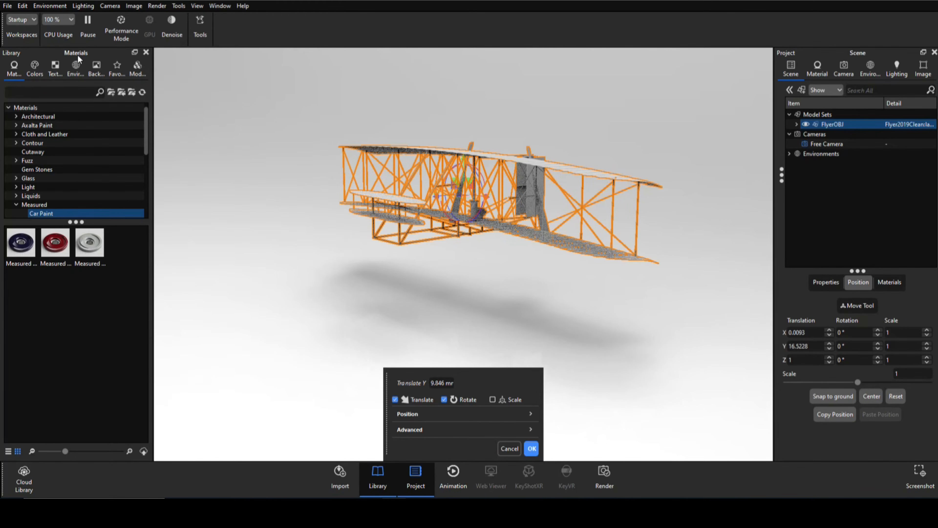
pyautogui.click(52, 6)
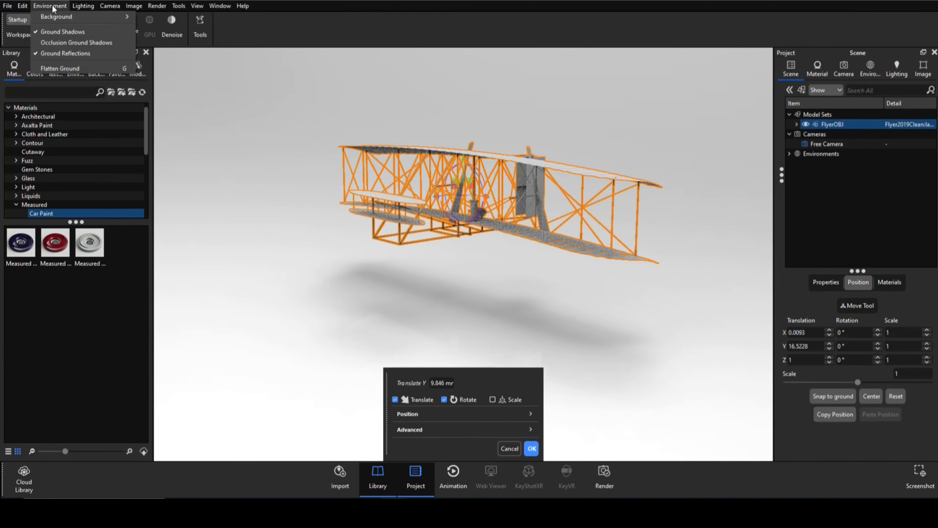
pyautogui.click(88, 55)
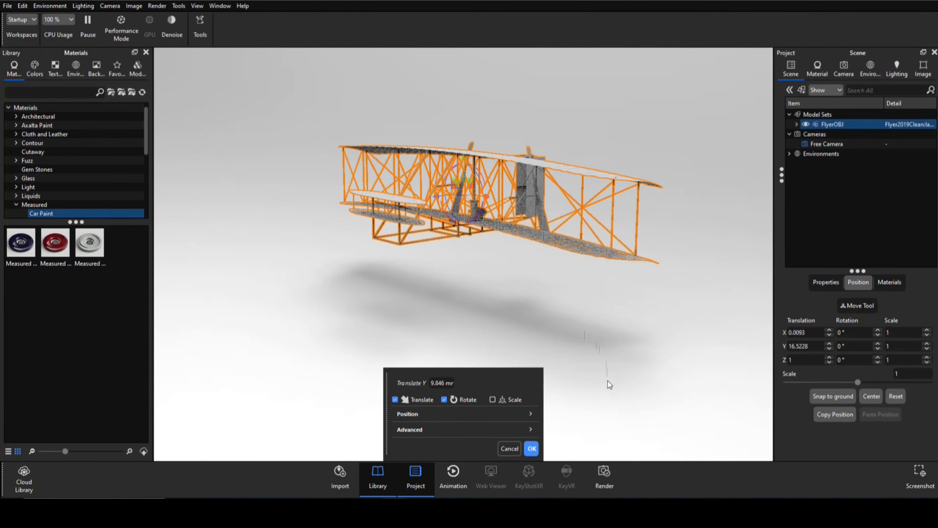
# - Accept the aircraft's new position, search the material library for "toon" and apply Toon Outline Grey to the model
pyautogui.click(532, 448)
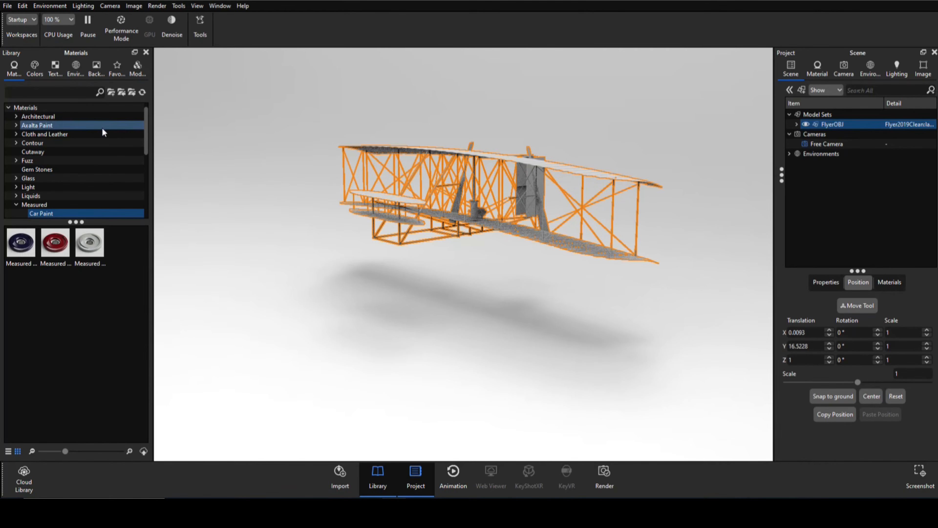
pyautogui.click(35, 93)
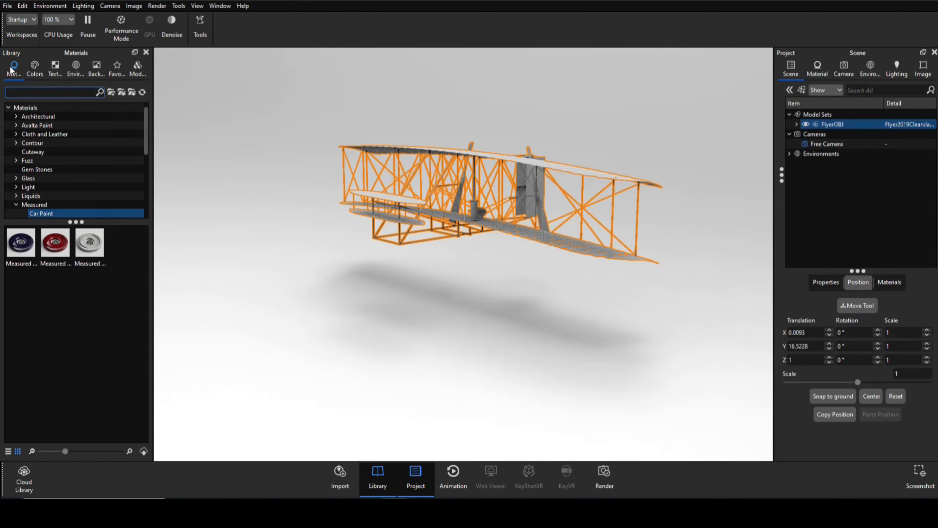
pyautogui.write('toon')
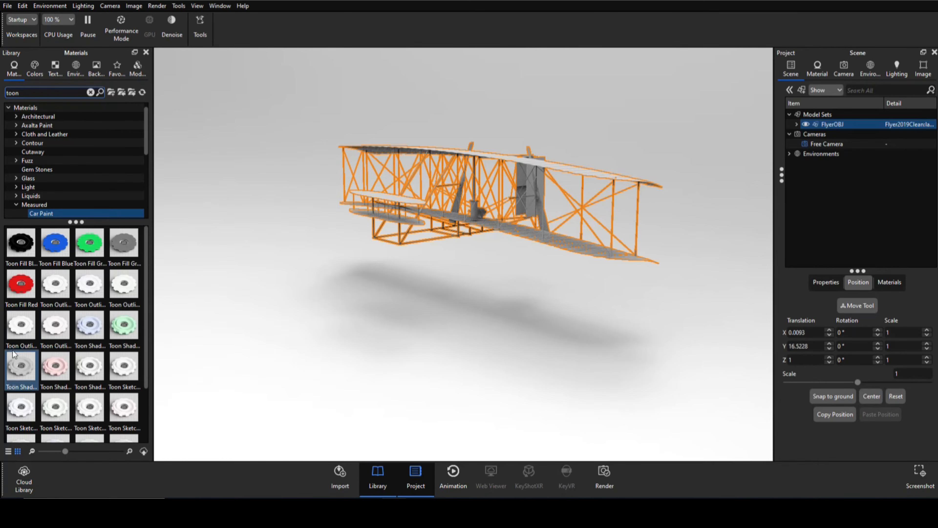
pyautogui.moveTo(21, 325); pyautogui.dragTo(600, 253)
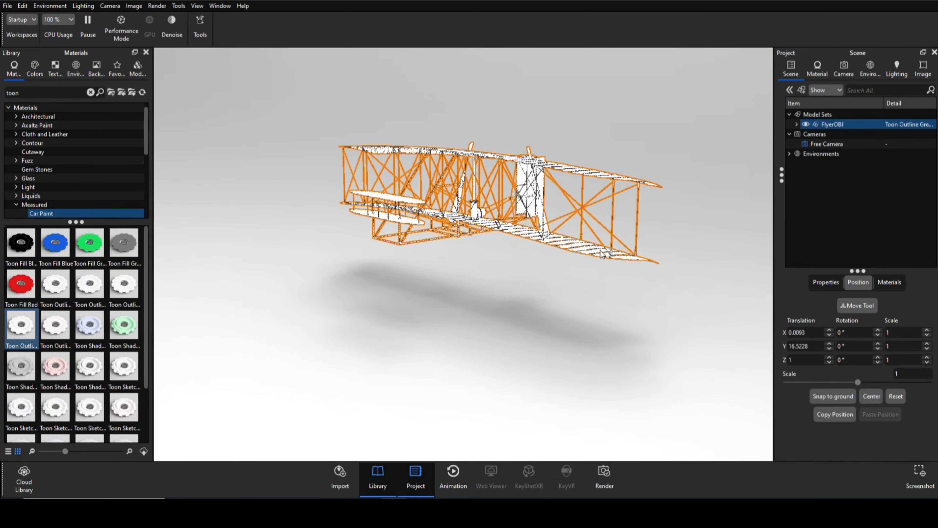
pyautogui.click(479, 329)
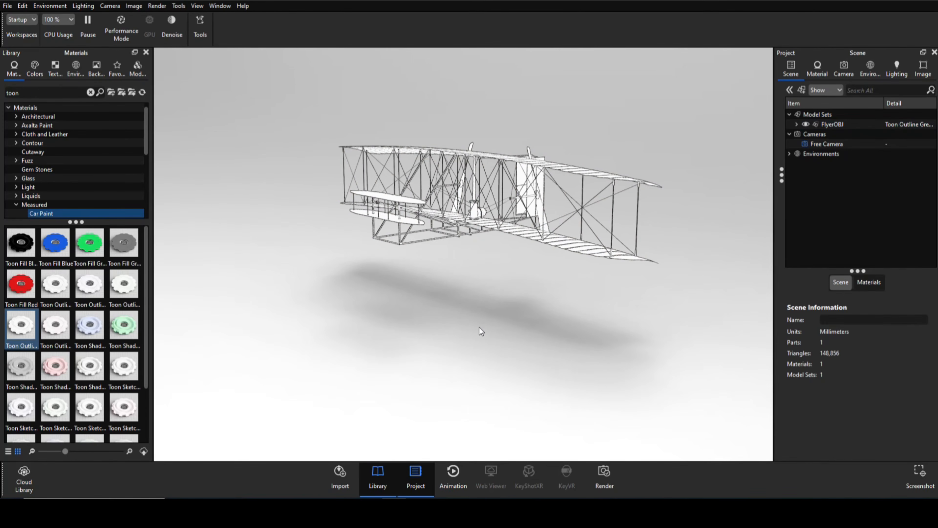
# - Open the aircraft's Toon Outline Grey material for editing
pyautogui.rightClick(499, 357)
pyautogui.moveTo(538, 331); pyautogui.dragTo(618, 381)
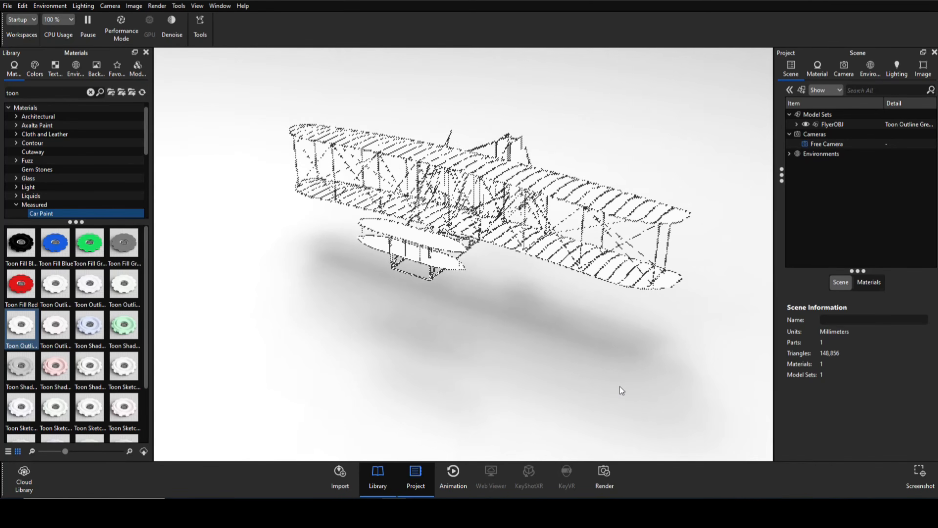
pyautogui.moveTo(490, 380); pyautogui.dragTo(445, 402)
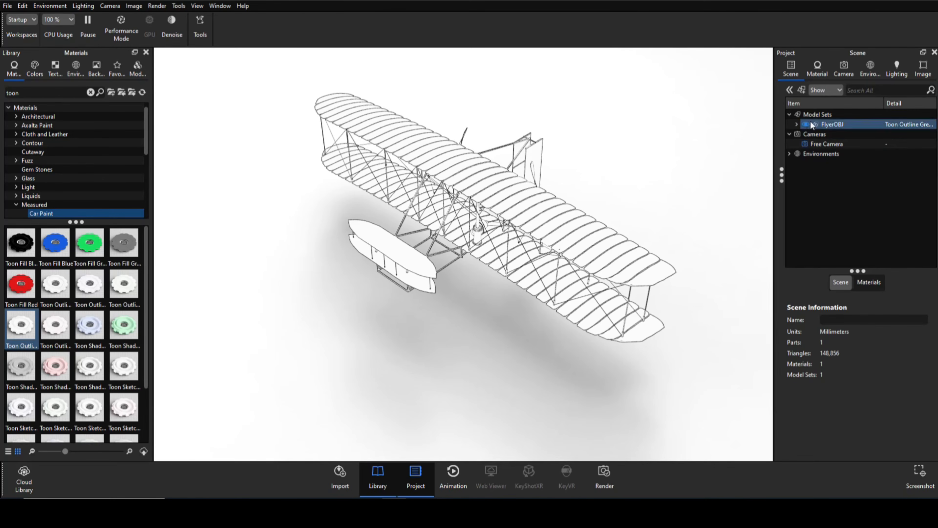
pyautogui.click(817, 71)
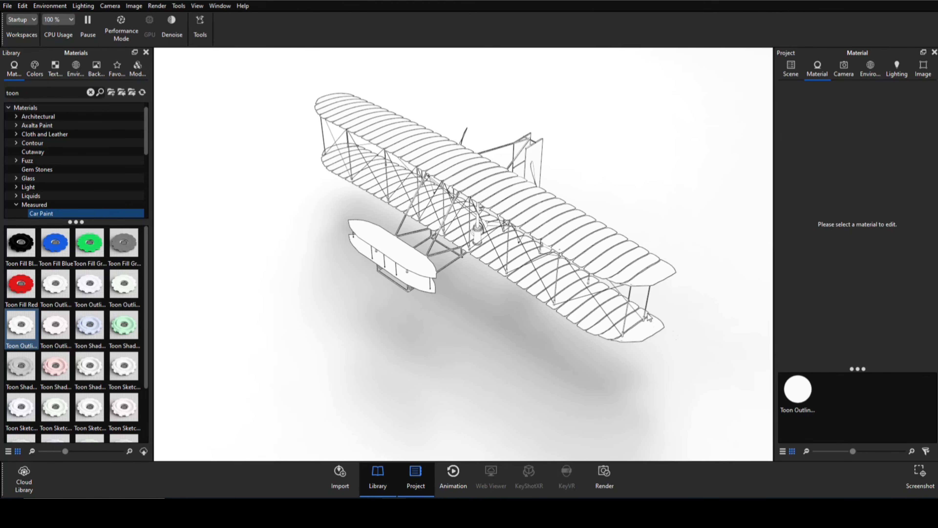
pyautogui.doubleClick(660, 279)
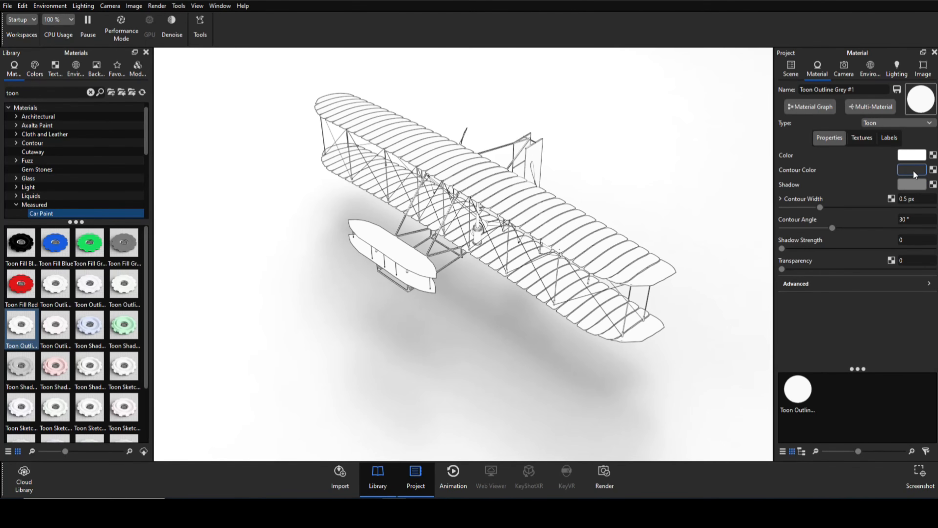
# - Set the toon material's main color to a muted green, hex 859C6B
pyautogui.click(911, 155)
pyautogui.moveTo(883, 238); pyautogui.dragTo(907, 226)
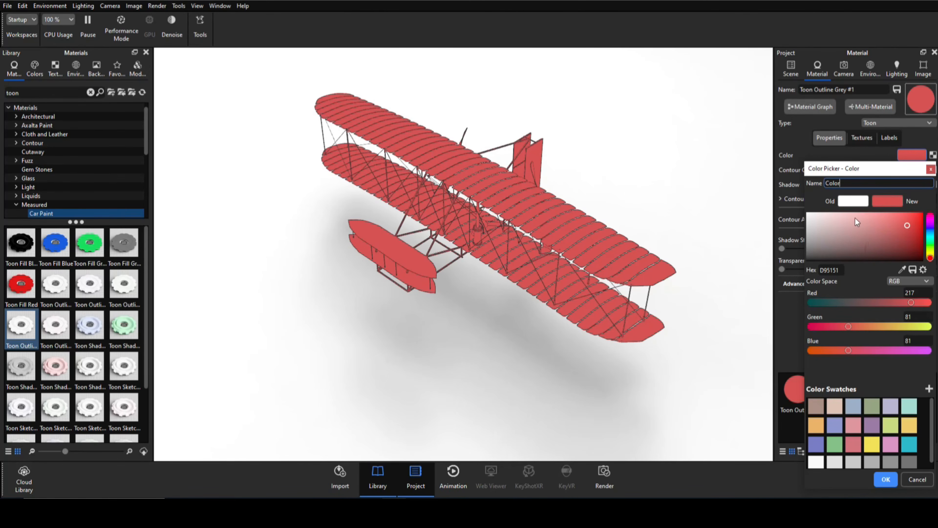
pyautogui.click(930, 242)
pyautogui.moveTo(931, 246); pyautogui.dragTo(868, 243)
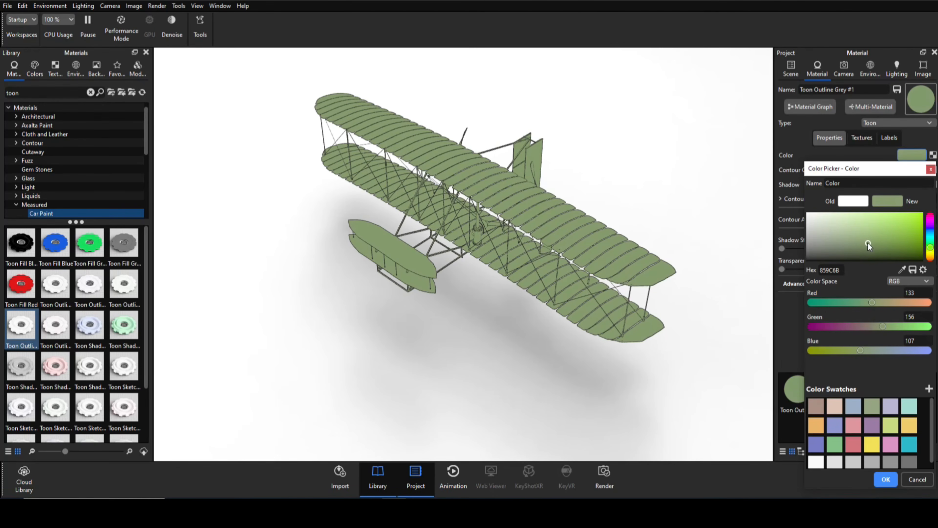
pyautogui.click(828, 154)
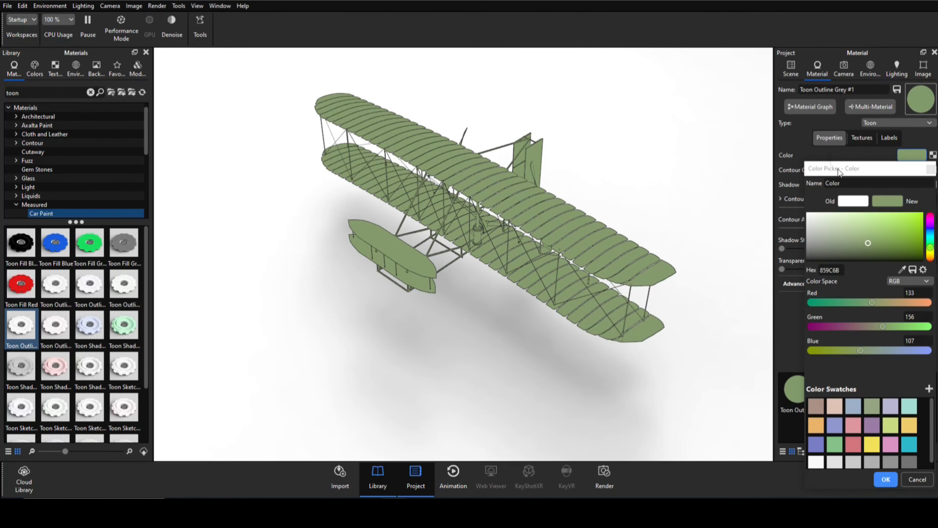
pyautogui.click(885, 479)
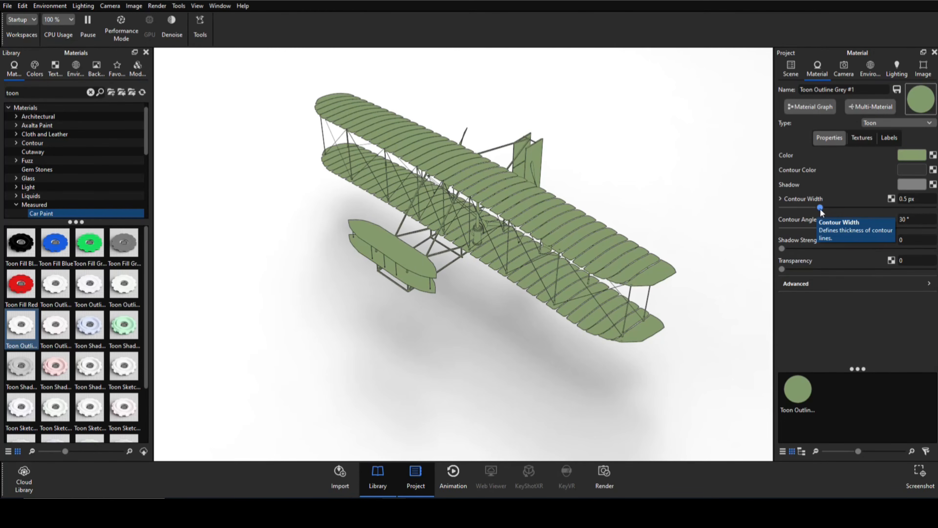
# - Set the toon material's contour width to about 0.394 px and its contour angle to about 42.39°
pyautogui.moveTo(820, 208); pyautogui.dragTo(888, 211)
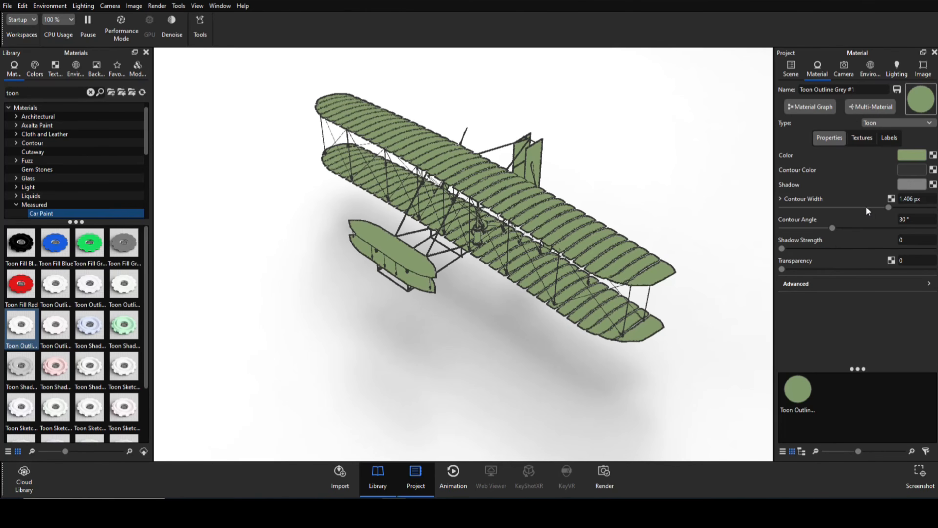
pyautogui.moveTo(888, 210); pyautogui.dragTo(811, 209)
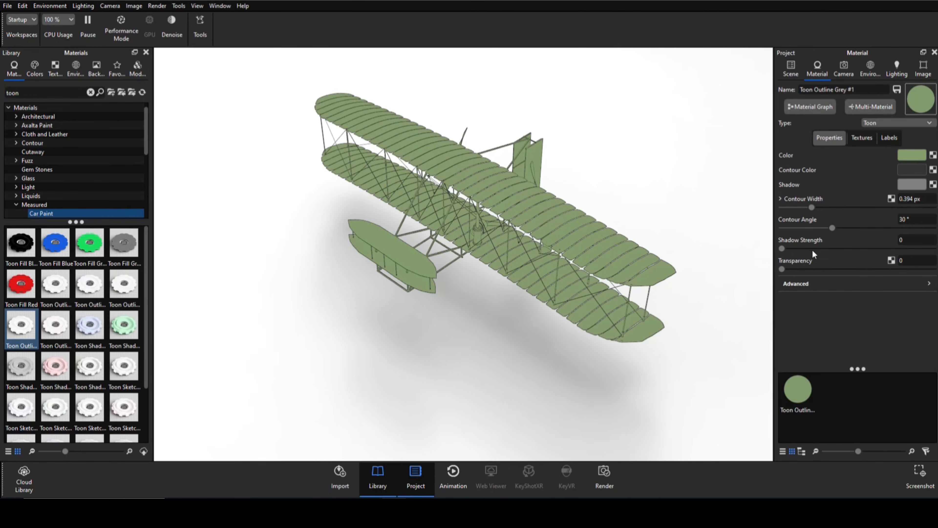
pyautogui.moveTo(832, 228); pyautogui.dragTo(898, 238)
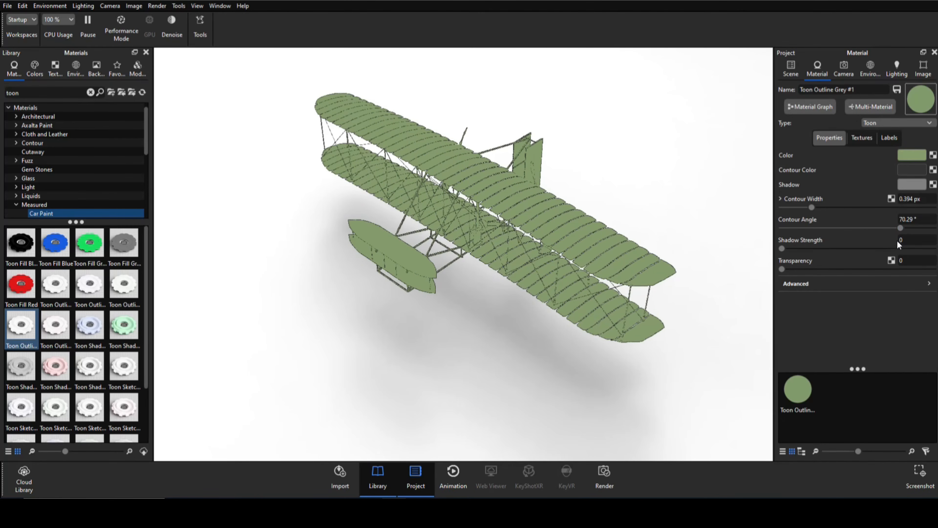
pyautogui.moveTo(900, 227); pyautogui.dragTo(851, 231)
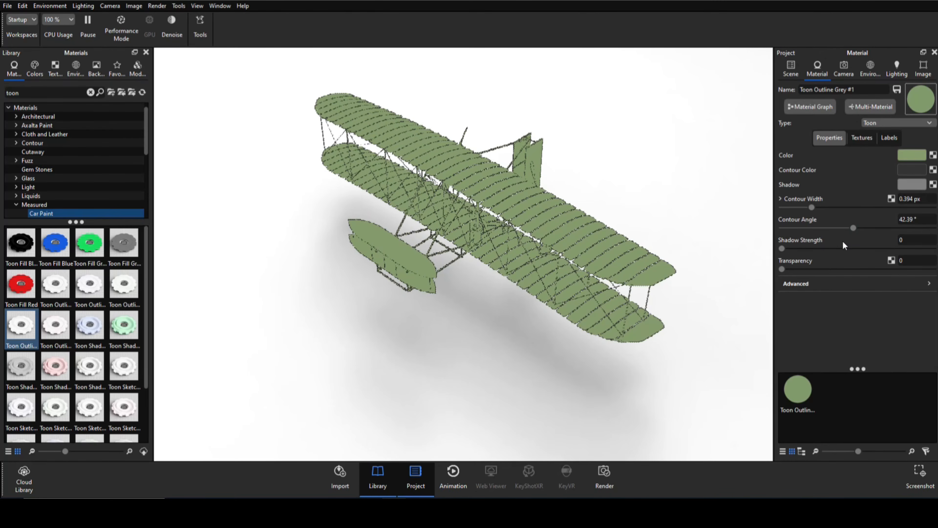
# - Try a shadow strength of 0.69 on the toon material, return it to 0, and set the transparency to about 0.658
pyautogui.moveTo(782, 248); pyautogui.dragTo(887, 253)
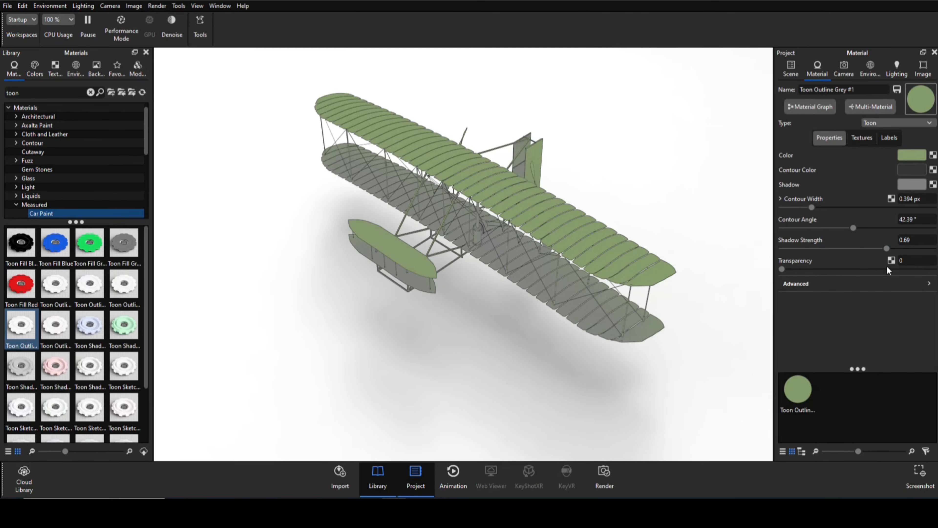
pyautogui.moveTo(886, 249); pyautogui.dragTo(764, 250)
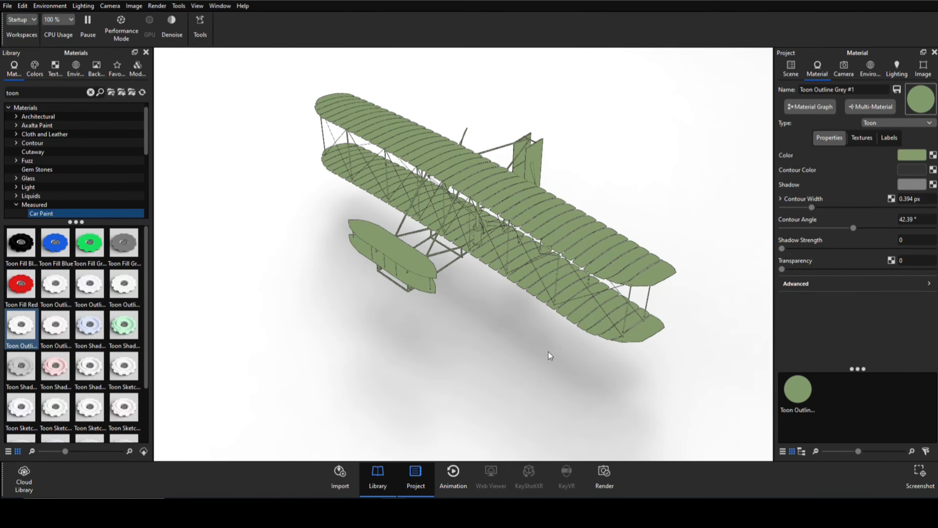
pyautogui.moveTo(503, 350); pyautogui.dragTo(476, 370)
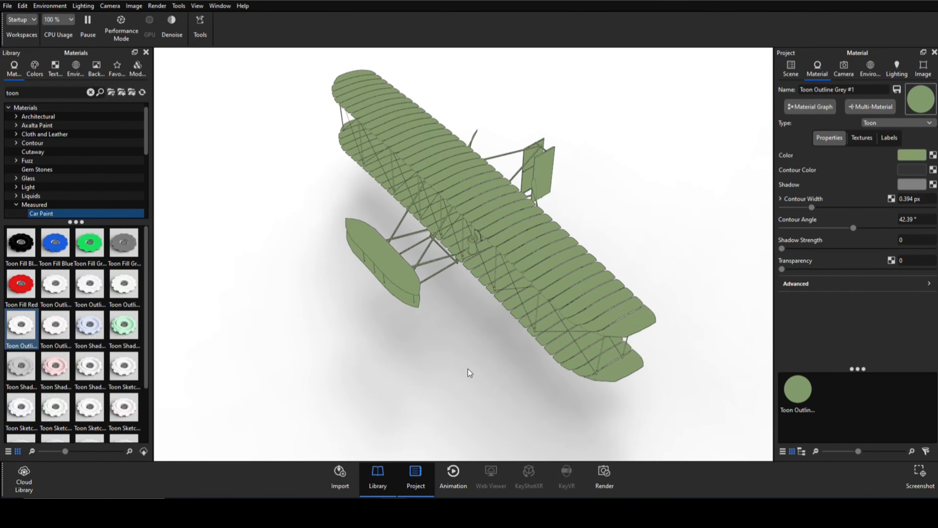
pyautogui.moveTo(781, 270); pyautogui.dragTo(880, 287)
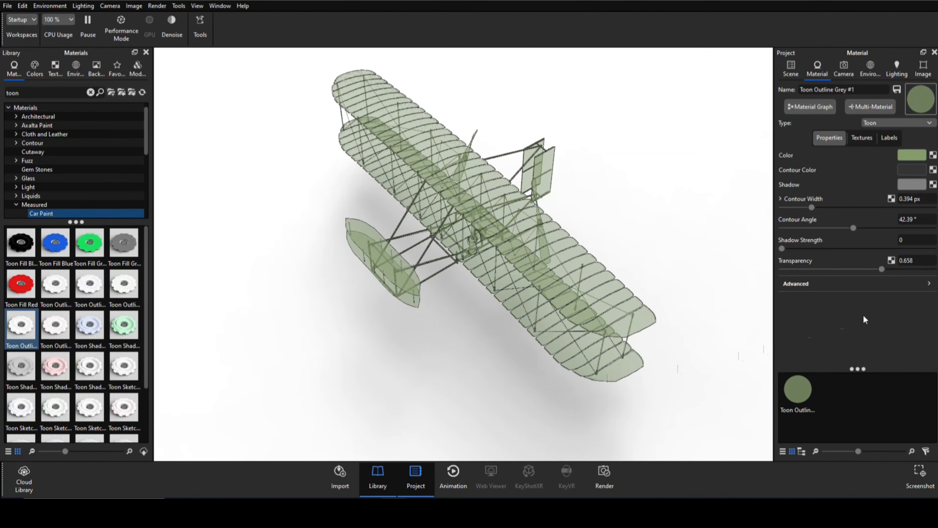
# - Set the contour quality to 4 in the toon material's advanced settings and inspect the aircraft's outlines up close
pyautogui.click(927, 284)
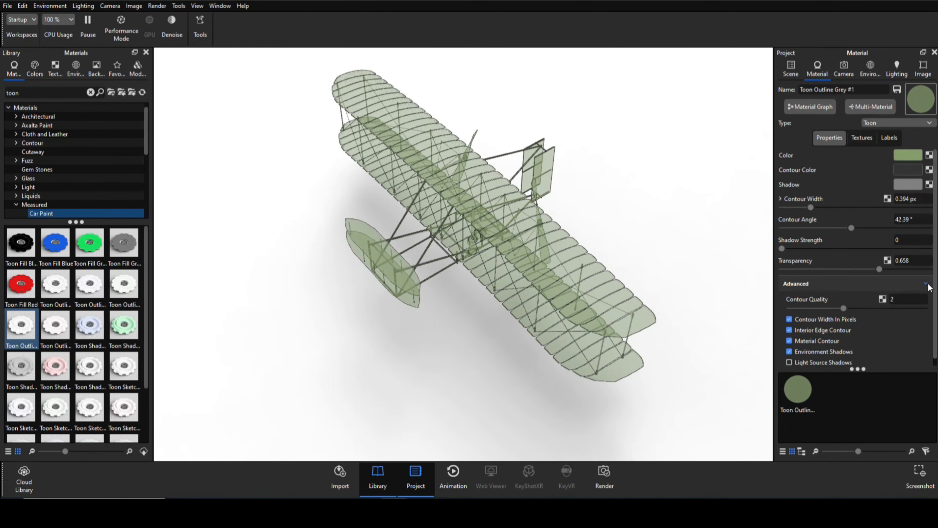
pyautogui.scroll(-1, 905, 347)
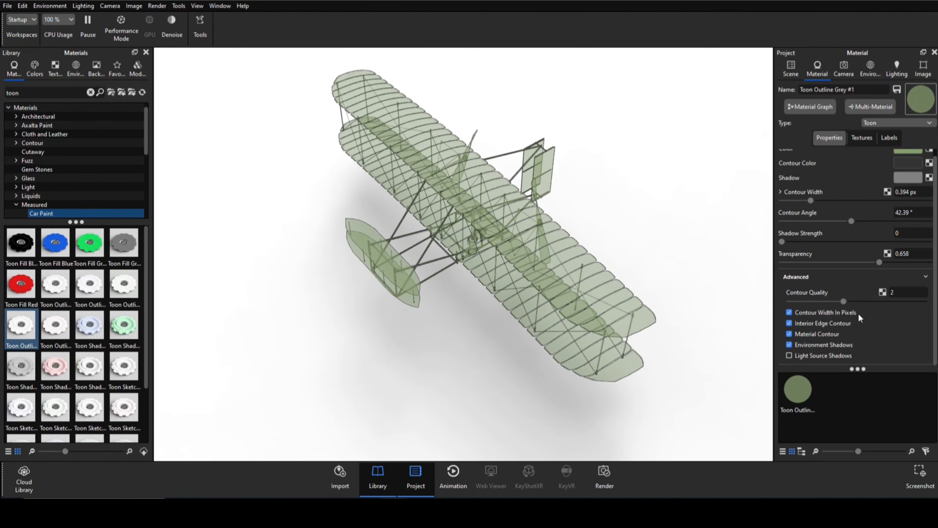
pyautogui.moveTo(849, 302); pyautogui.dragTo(889, 300)
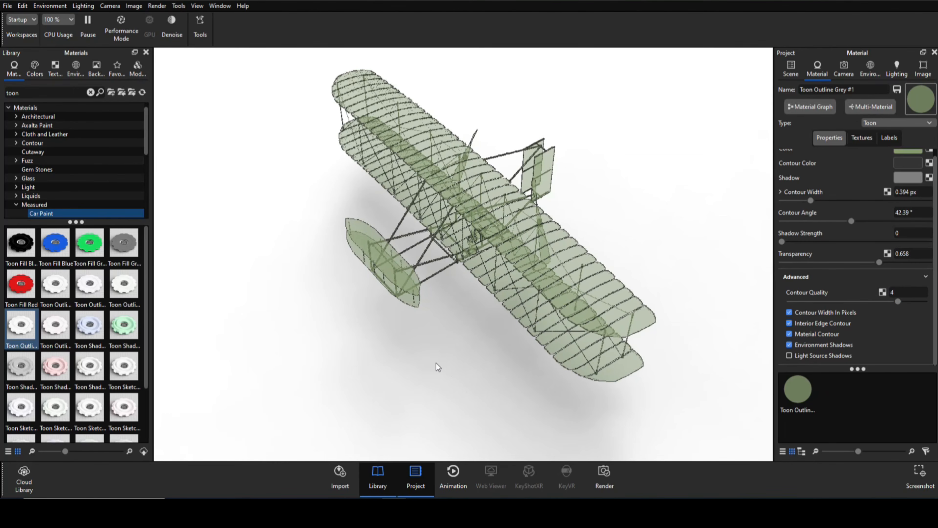
pyautogui.moveTo(429, 350); pyautogui.dragTo(404, 379, button='middle')
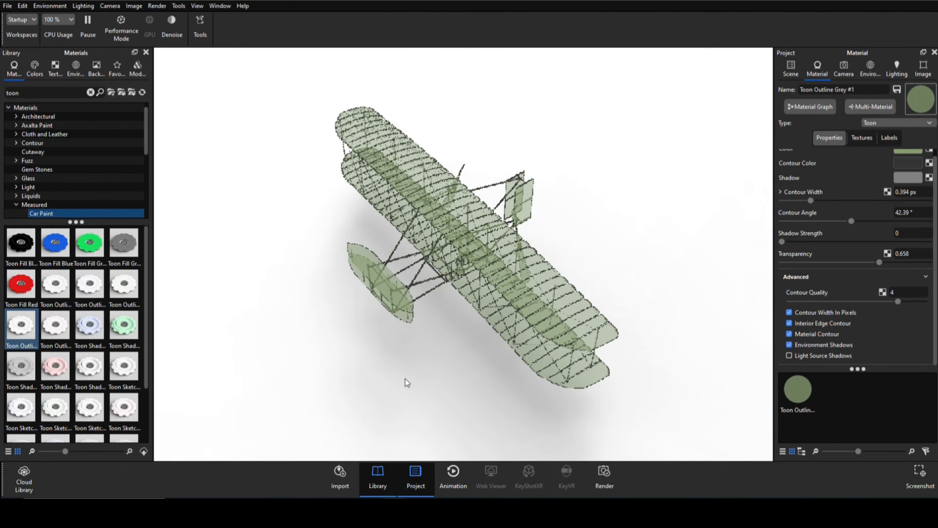
pyautogui.scroll(3, 405, 378)
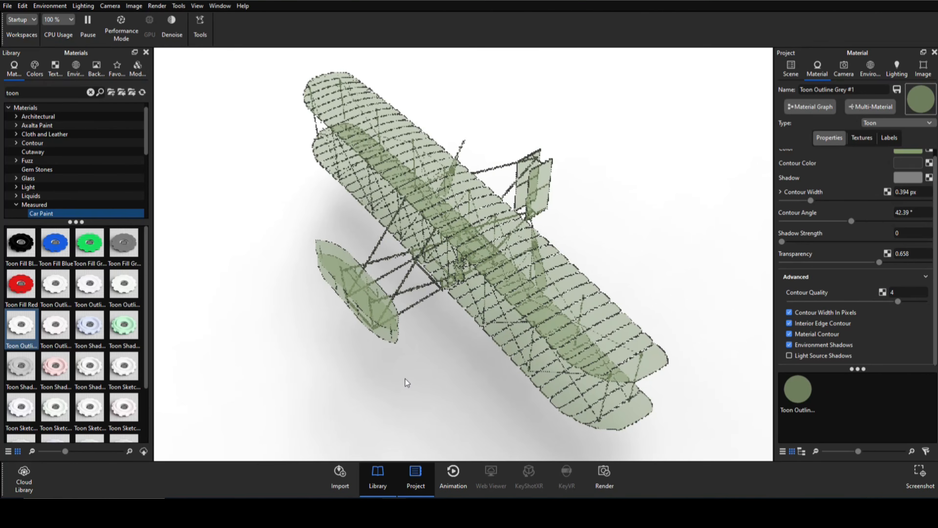